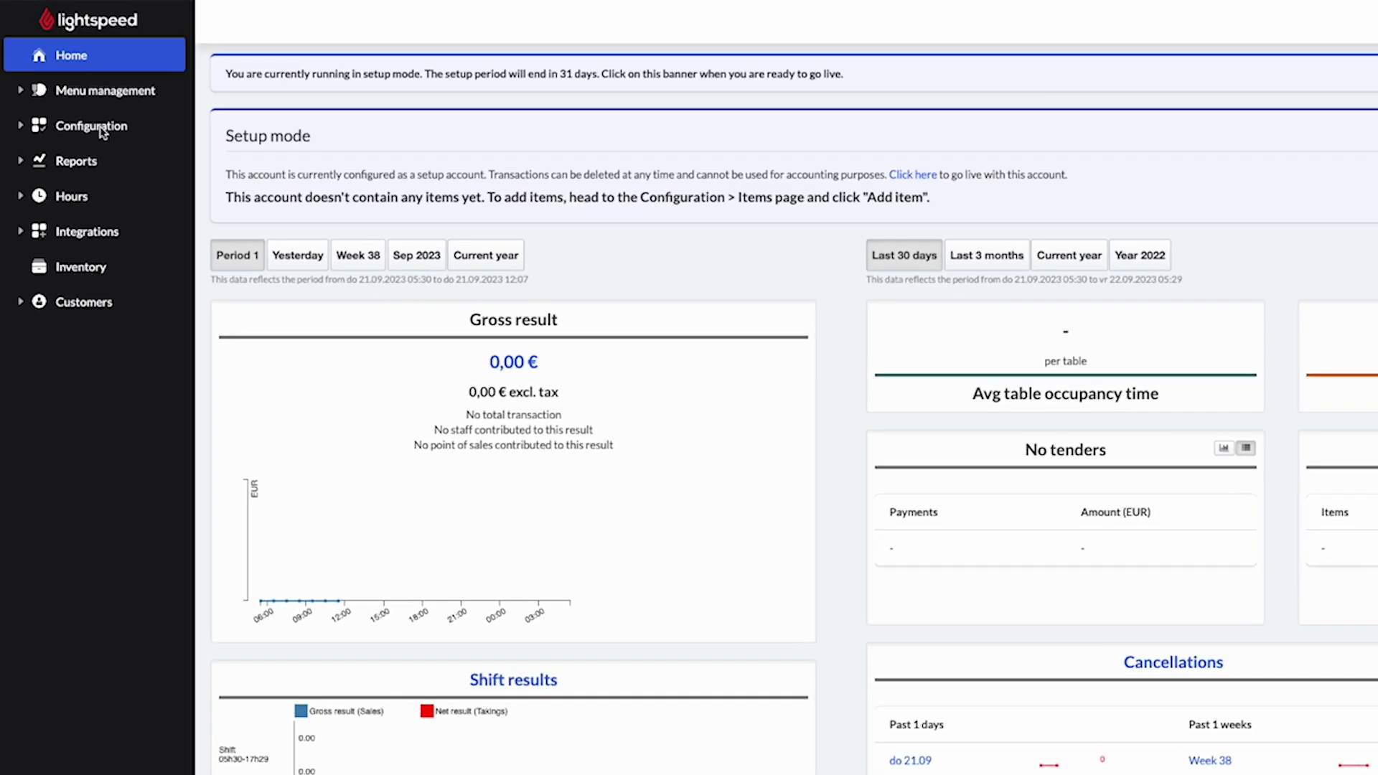
# - Open Business settings' Business registration tab and start the fiscal data module connection wizard
pyautogui.click(100, 127)
pyautogui.click(99, 157)
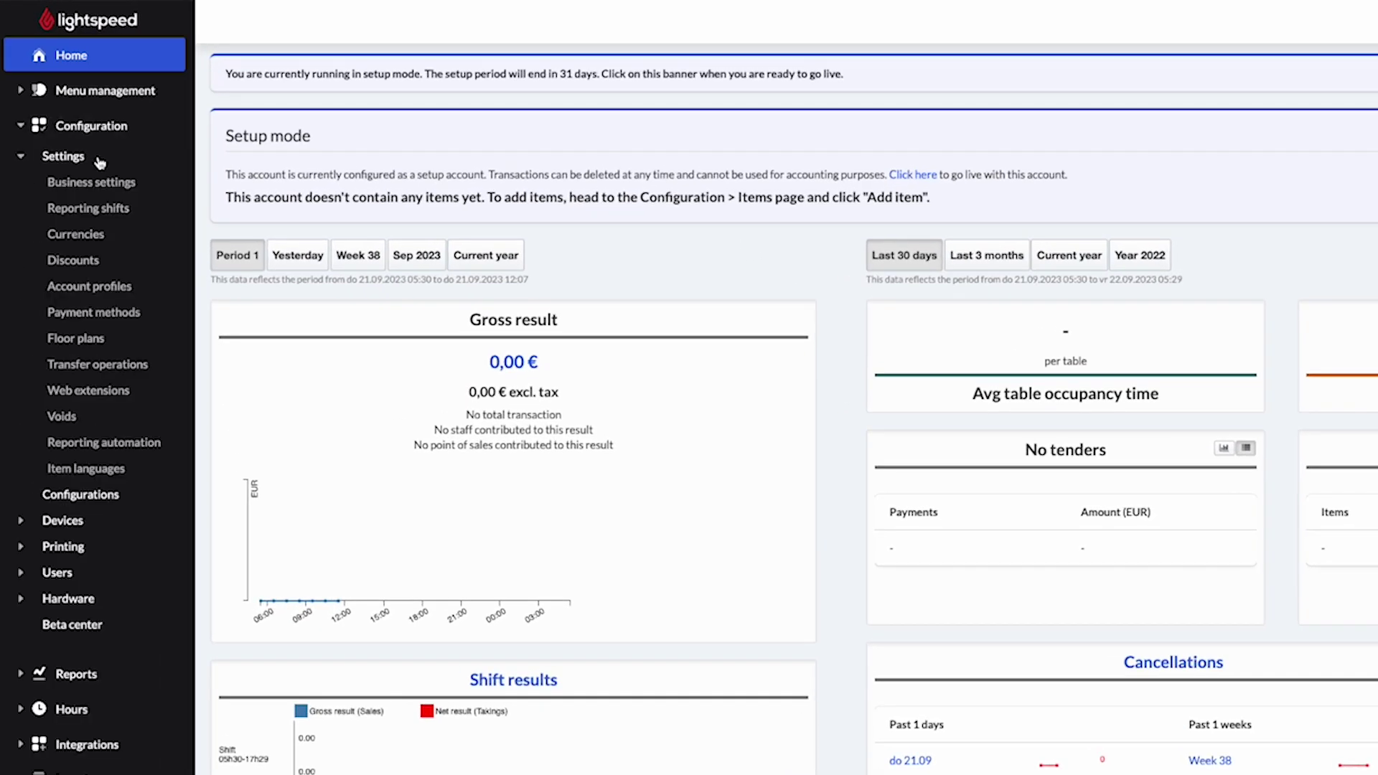
pyautogui.click(102, 186)
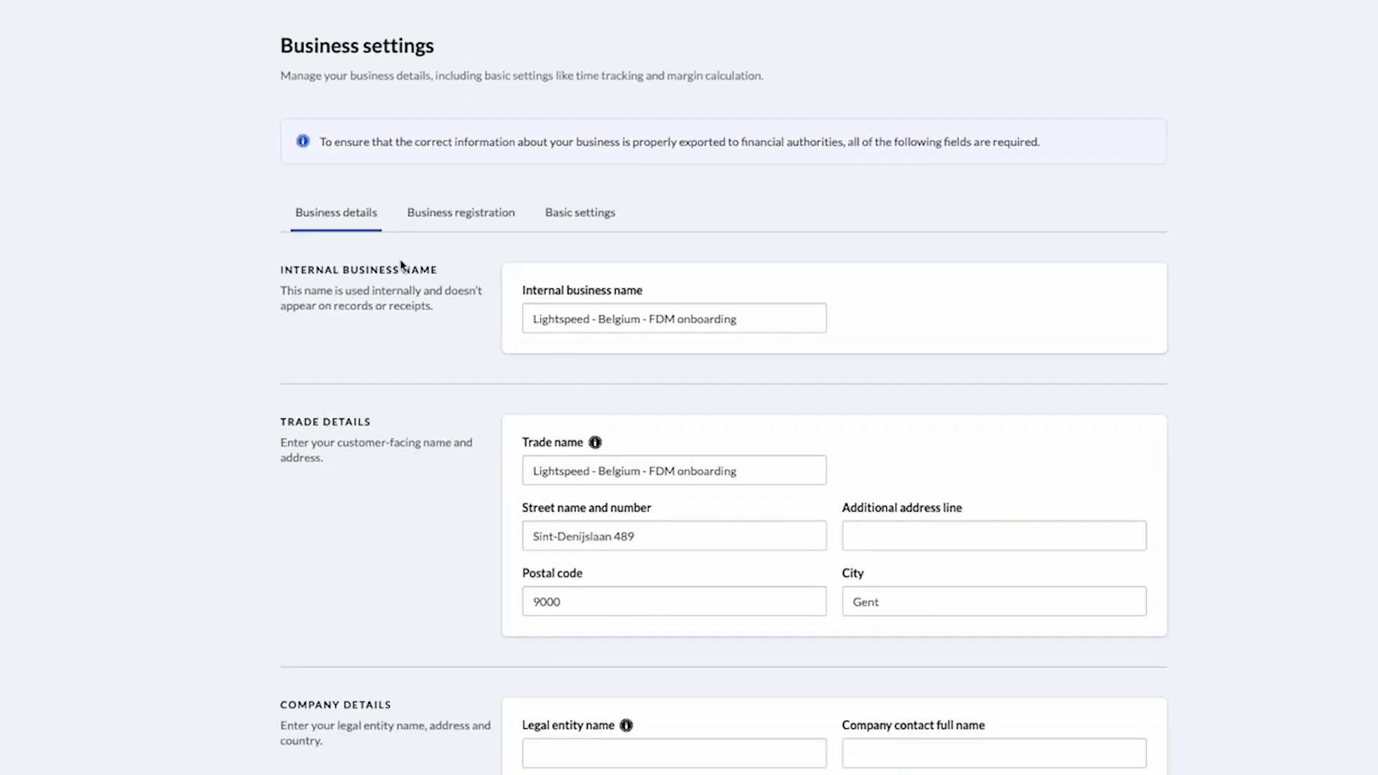
pyautogui.click(480, 221)
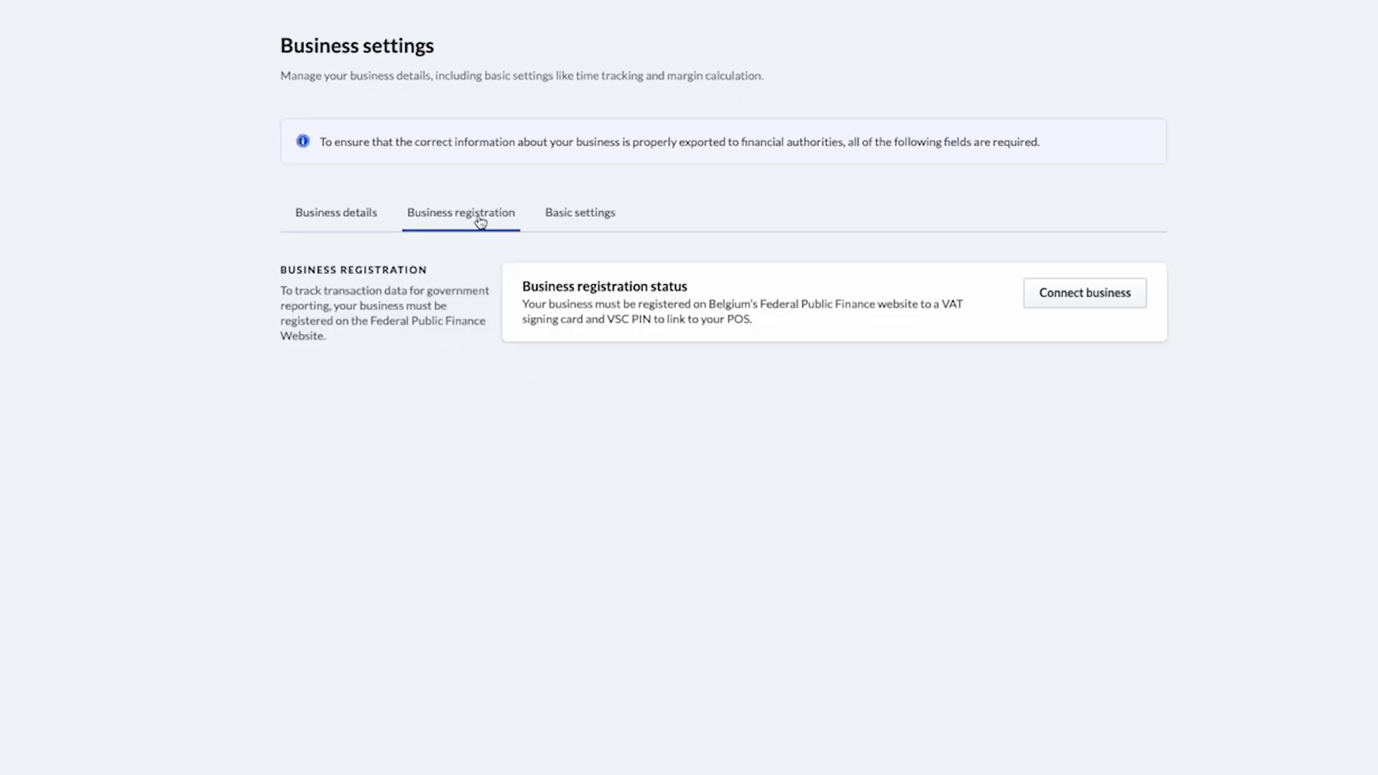
pyautogui.click(1072, 294)
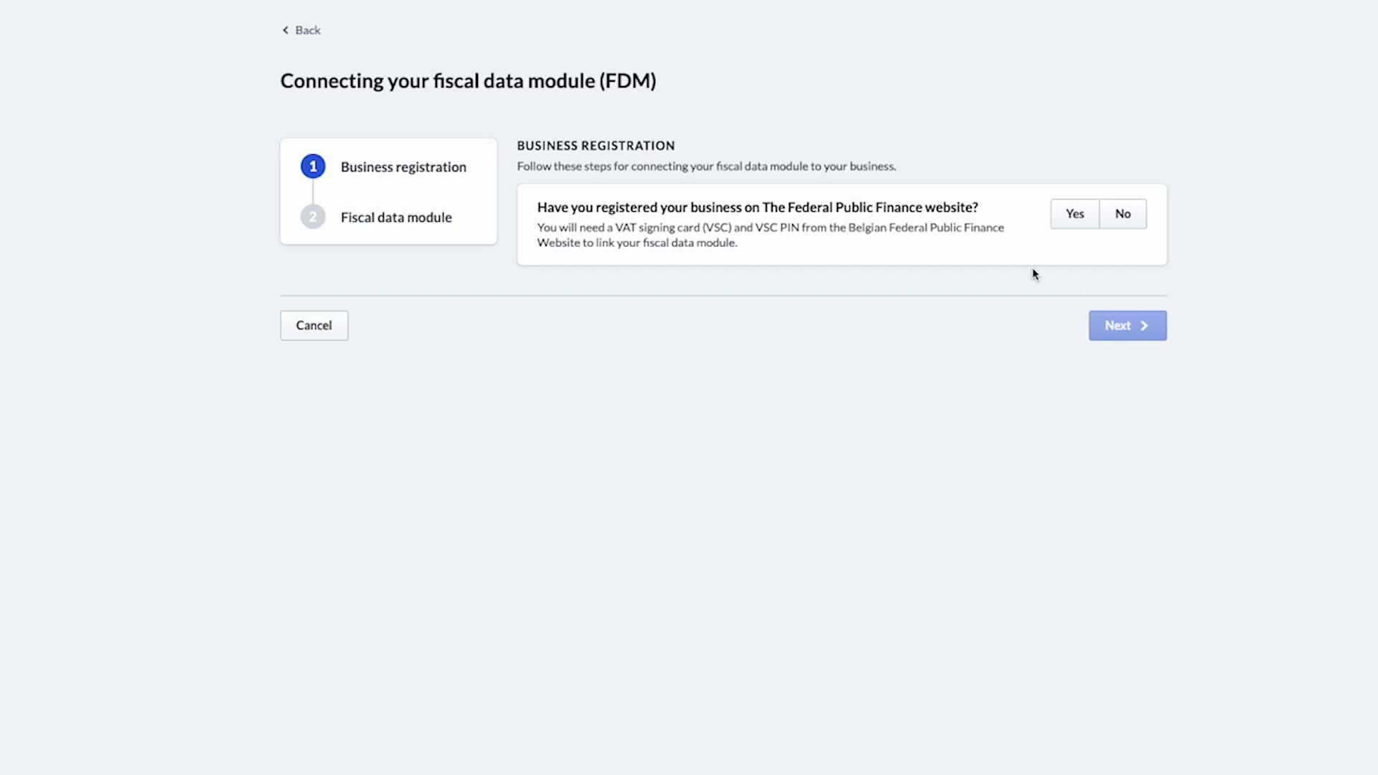
pyautogui.click(1081, 214)
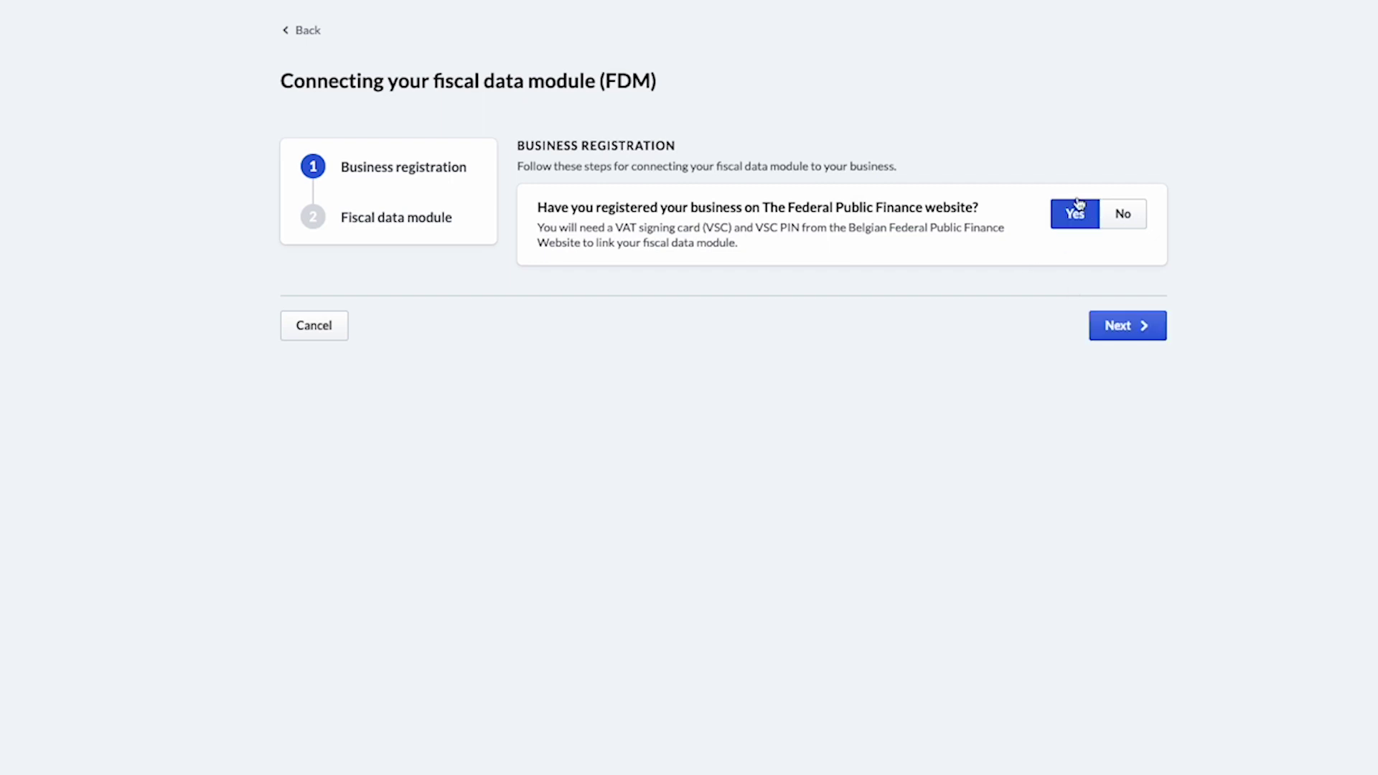
pyautogui.click(1113, 326)
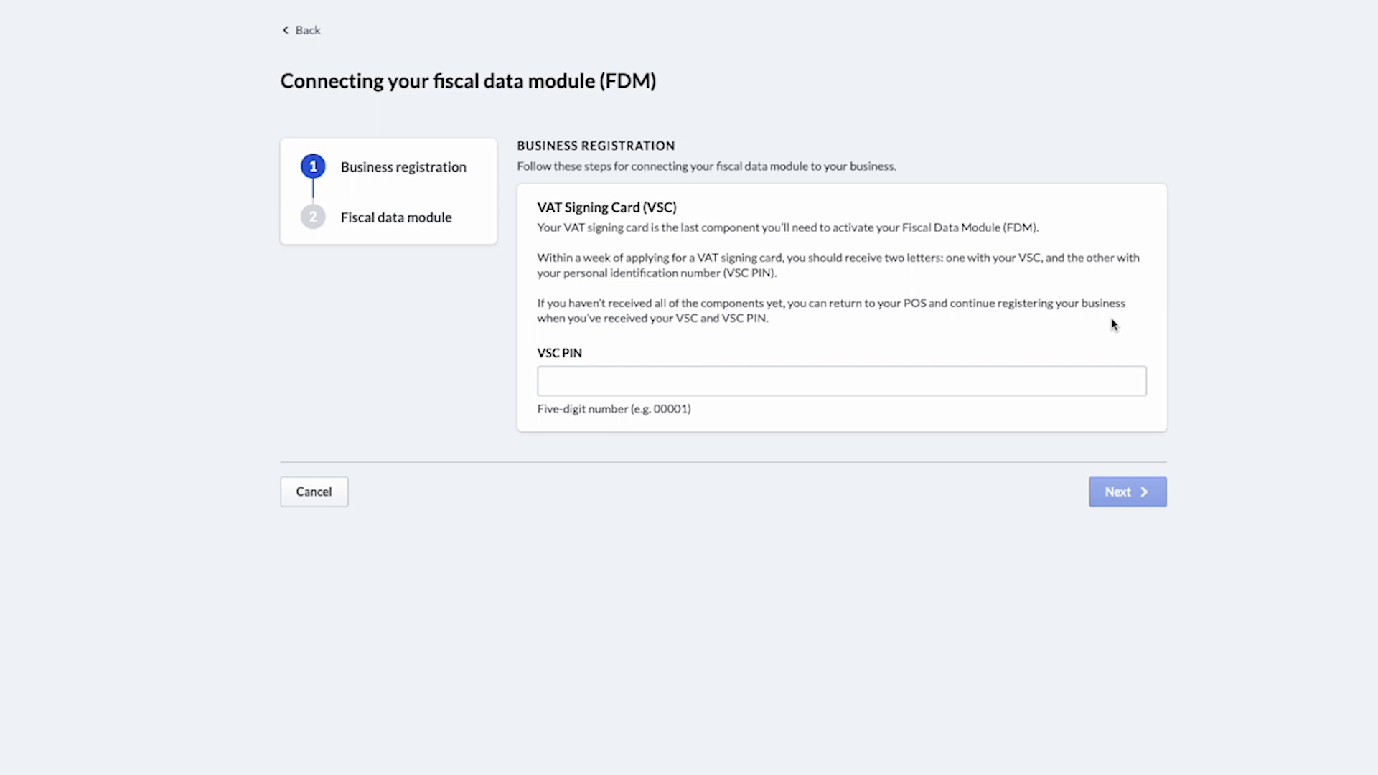
pyautogui.write('12345')
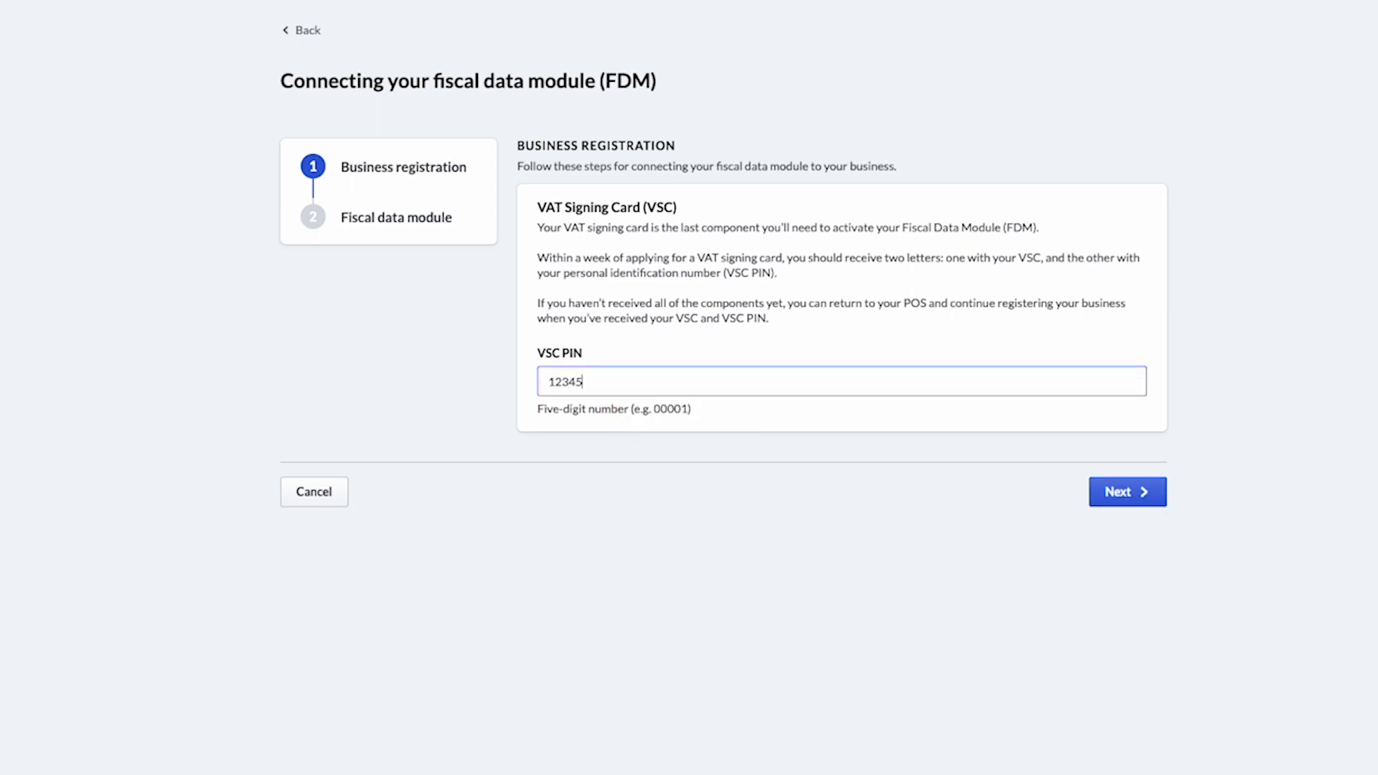
pyautogui.click(1106, 488)
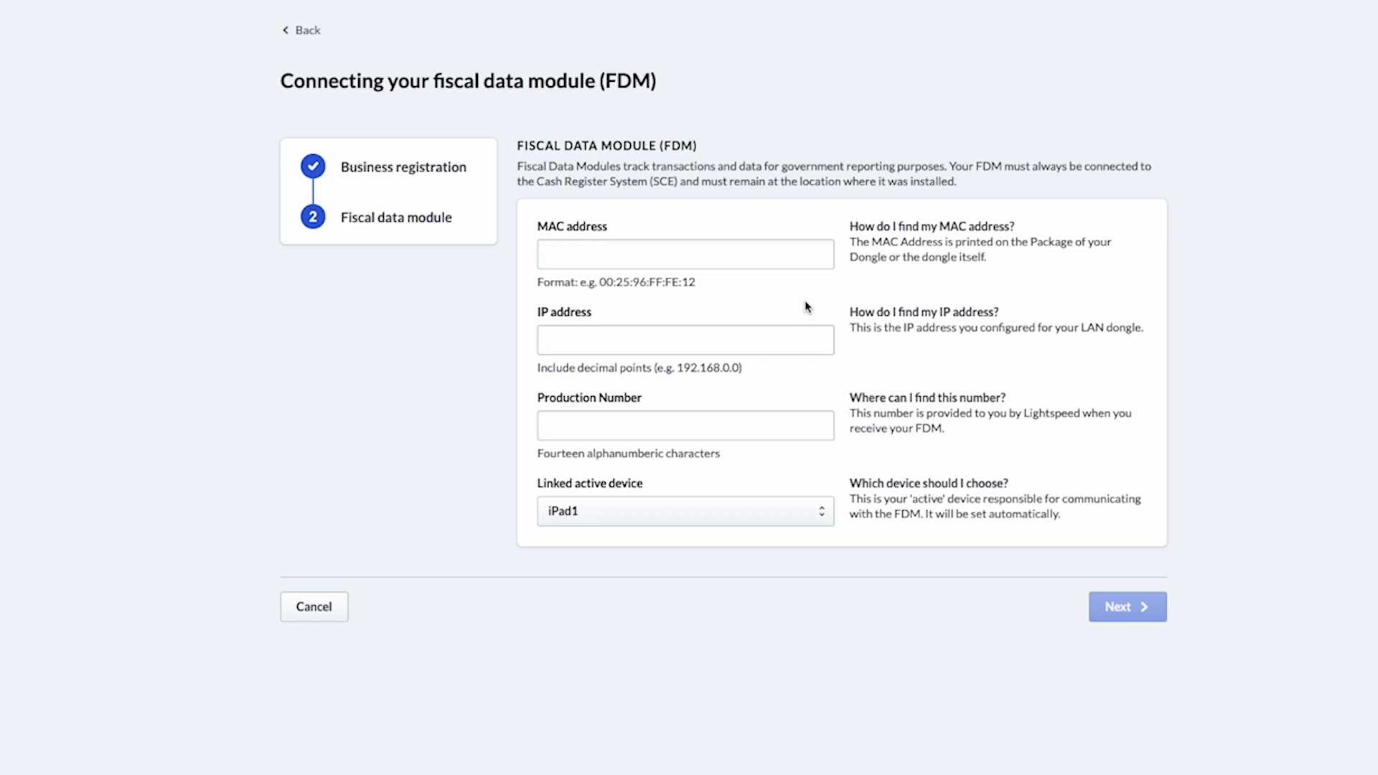
# - Enter MAC address 00:00:00:00:00:00 and production number LightspeedTest for the fiscal data module
pyautogui.click(765, 258)
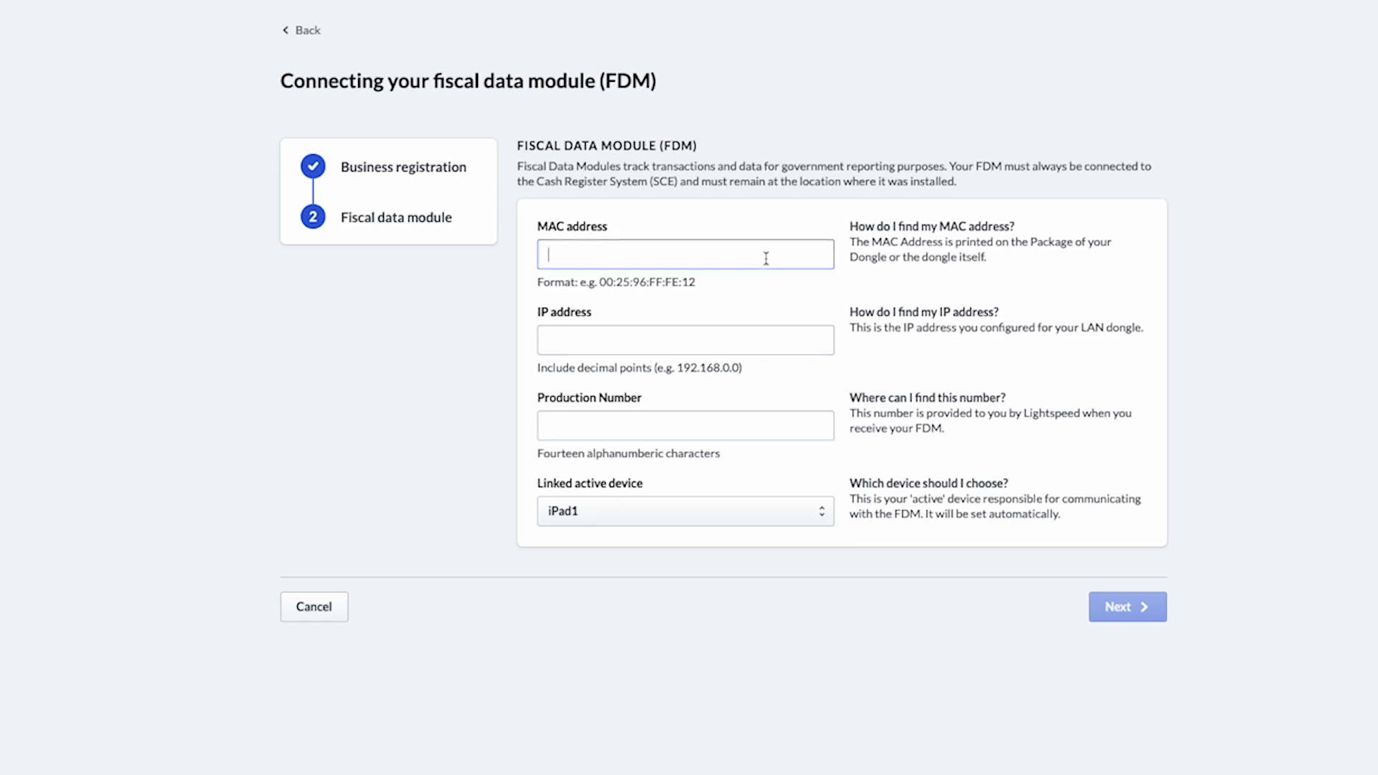
pyautogui.write('00:')
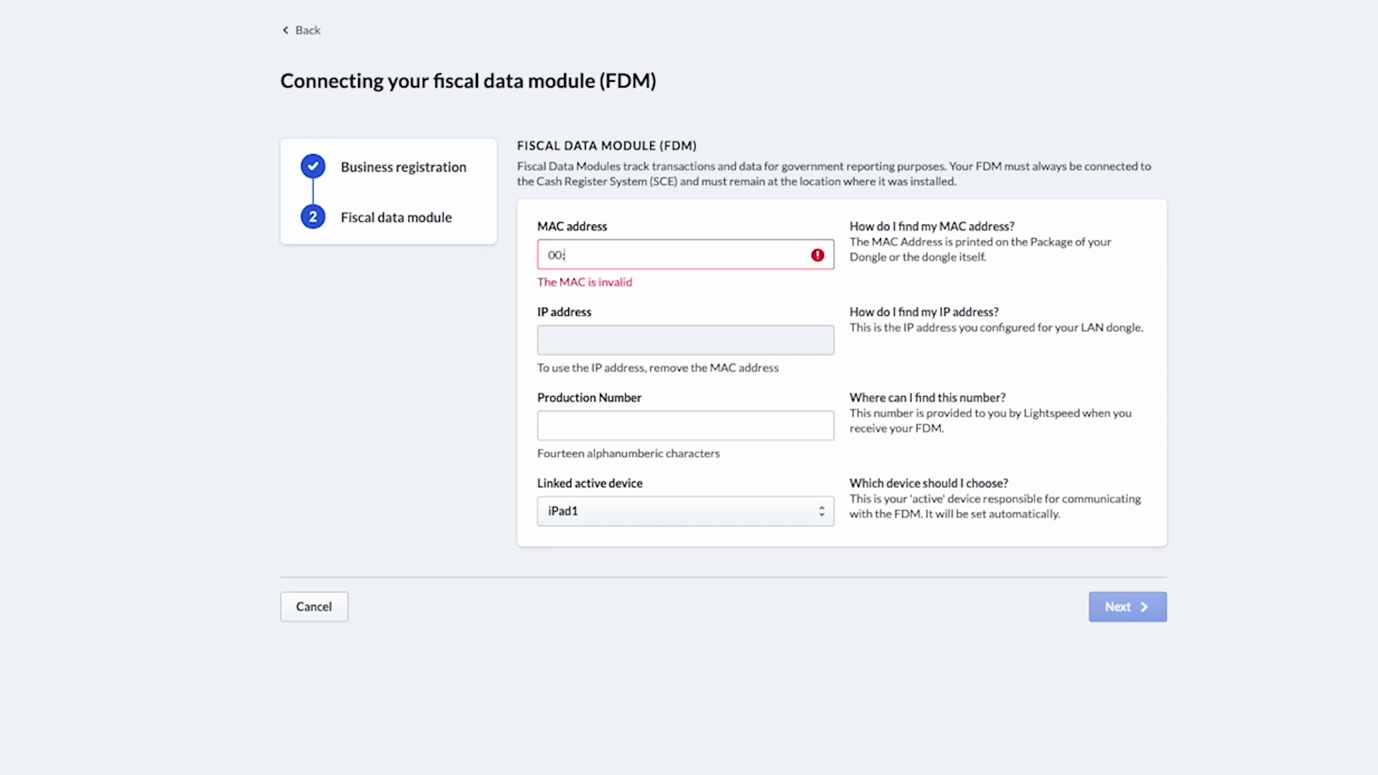
pyautogui.write('00:00')
pyautogui.write(':00:0')
pyautogui.write('0:00')
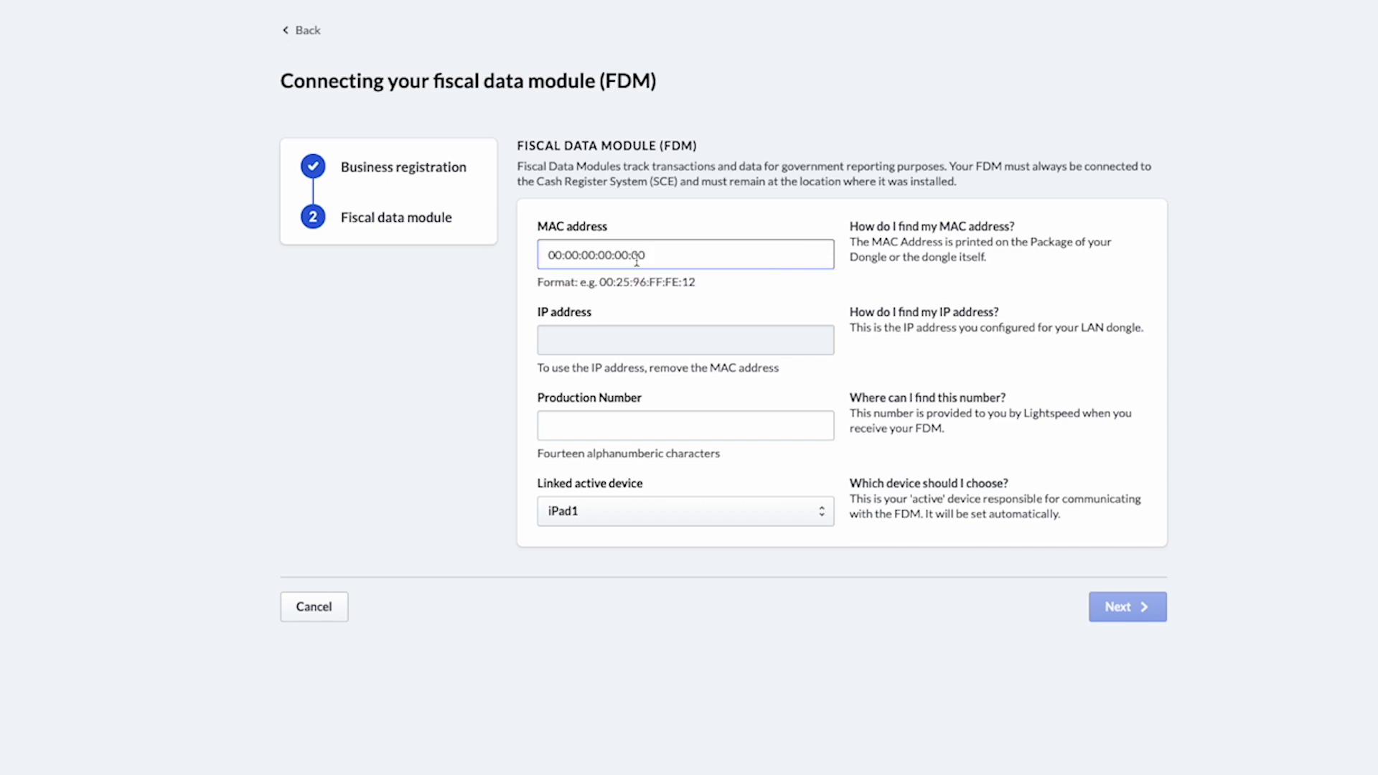
pyautogui.click(625, 426)
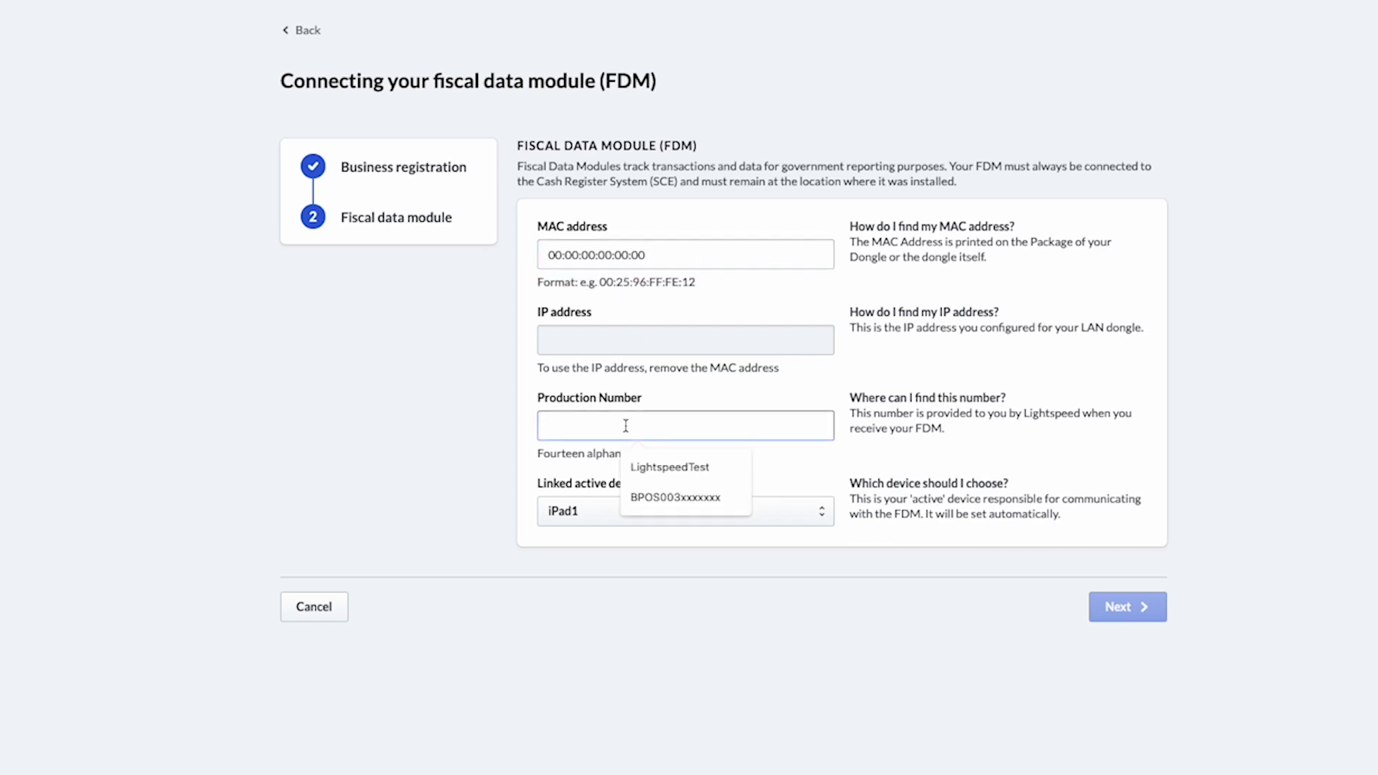
pyautogui.click(660, 472)
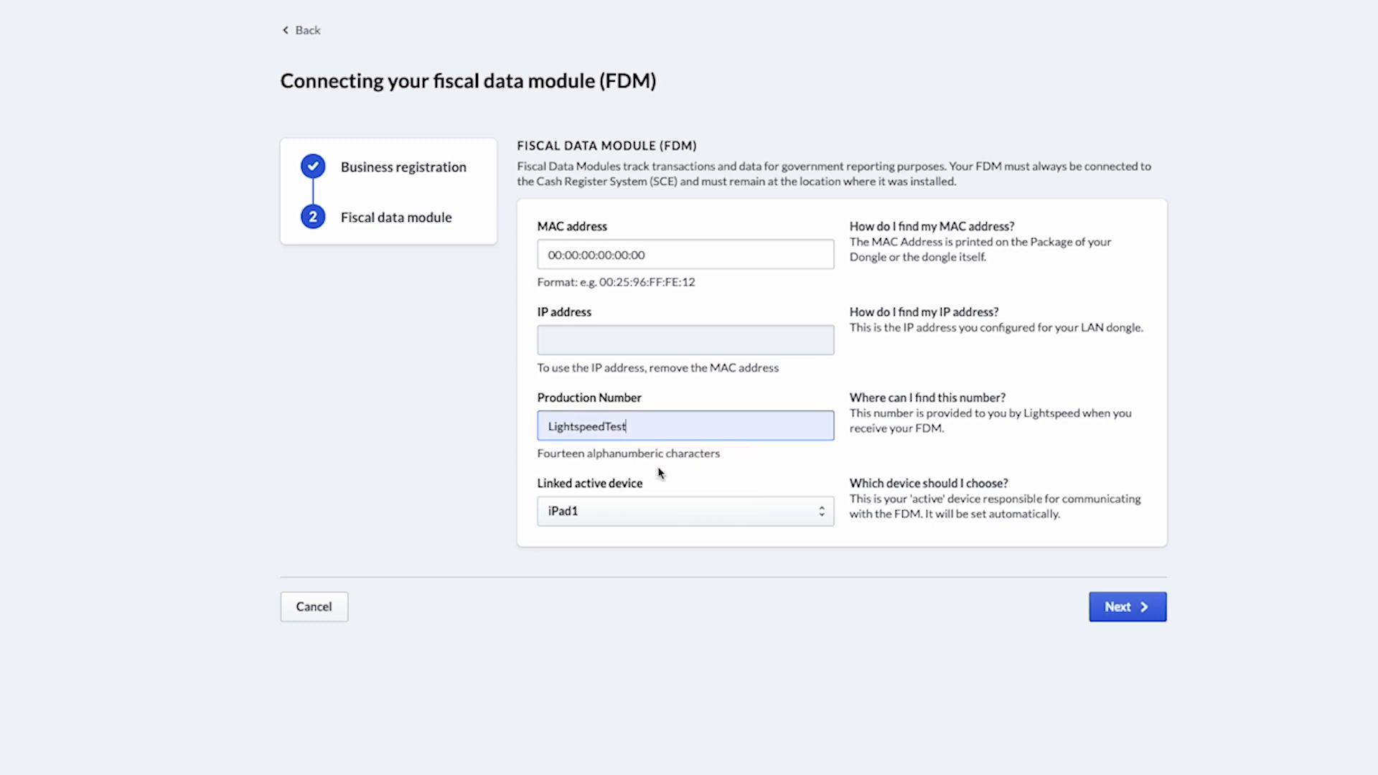